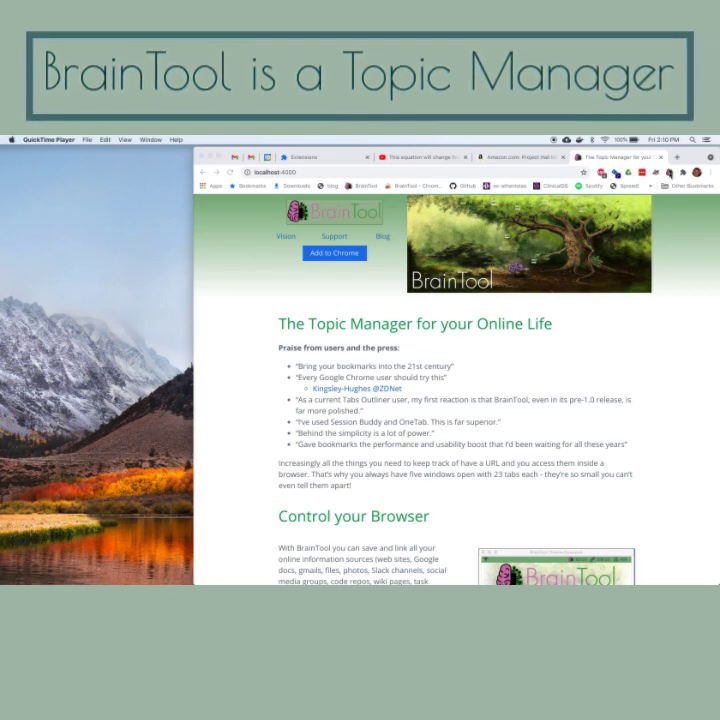
Step: Open the BrainTool side panel with its topic tree of projects, areas and saved pages
{"action": "left_click", "coordinate": [669, 172]}
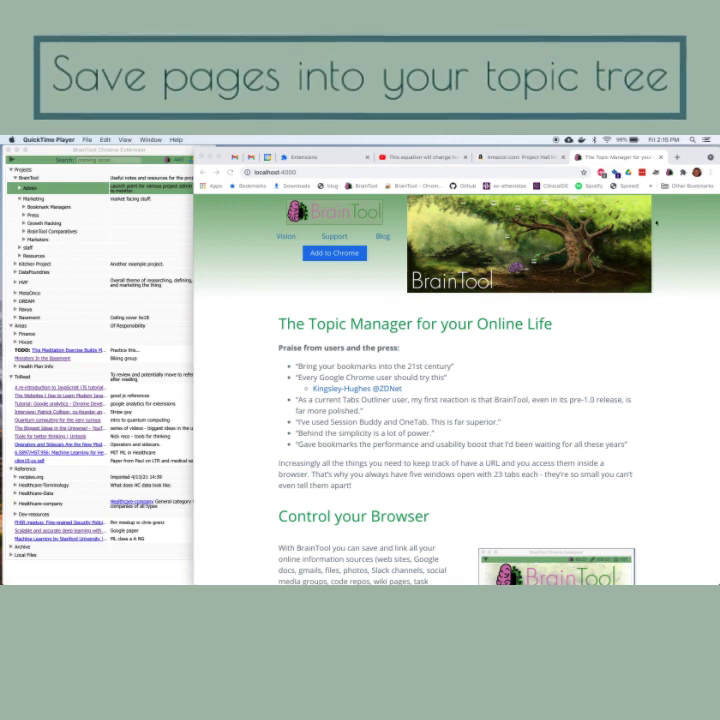
Step: Save the Topic Manager page under the Admin topic with the note 'local dev server'
{"action": "left_click", "coordinate": [669, 176]}
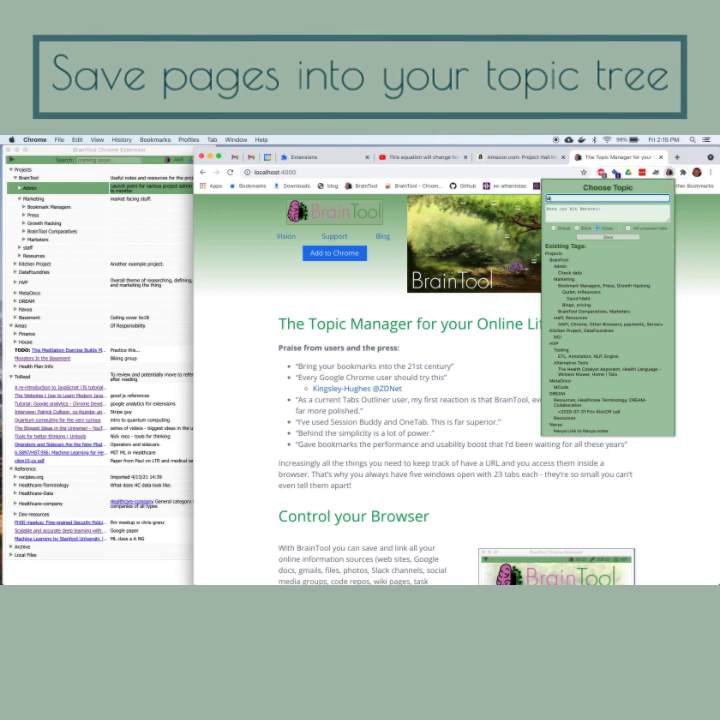
{"action": "type", "text": "admin"}
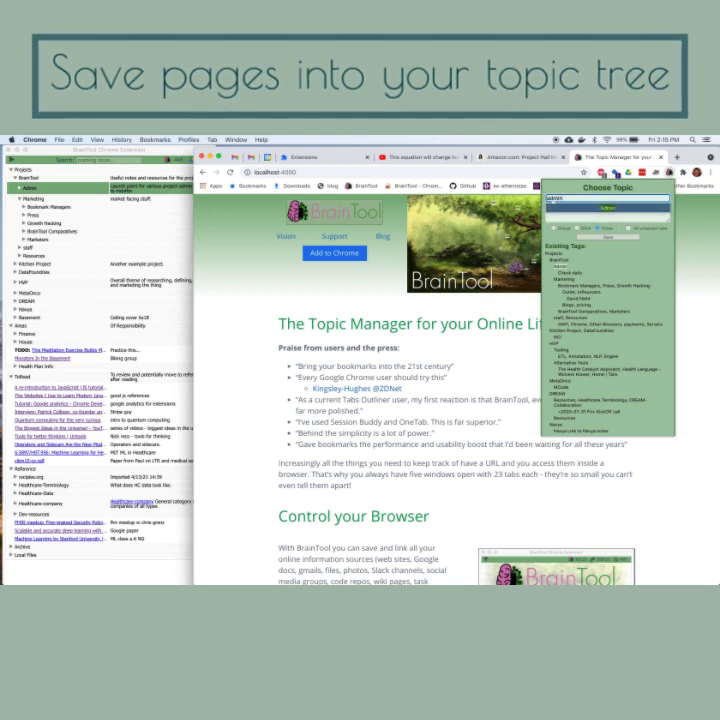
{"action": "key", "text": "Return"}
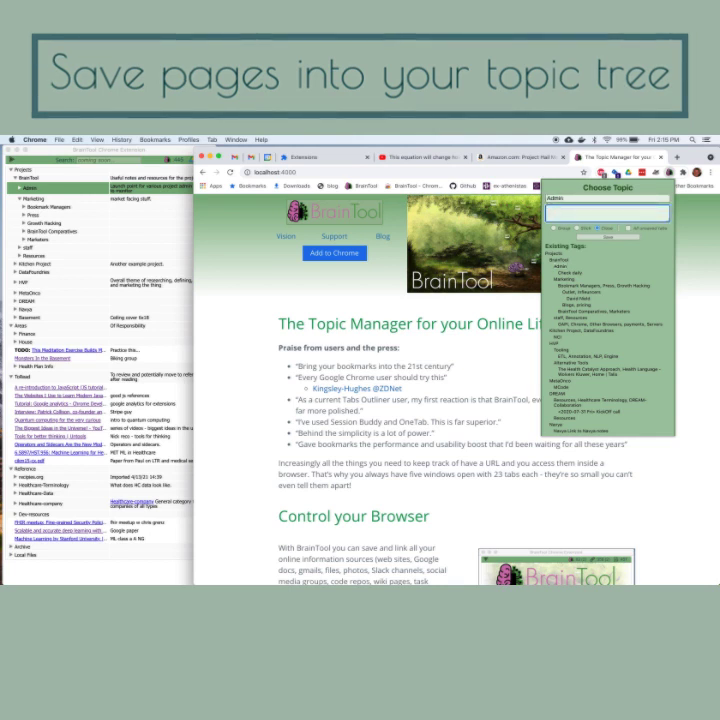
{"action": "type", "text": "C"}
{"action": "type", "text": "ocal dev"}
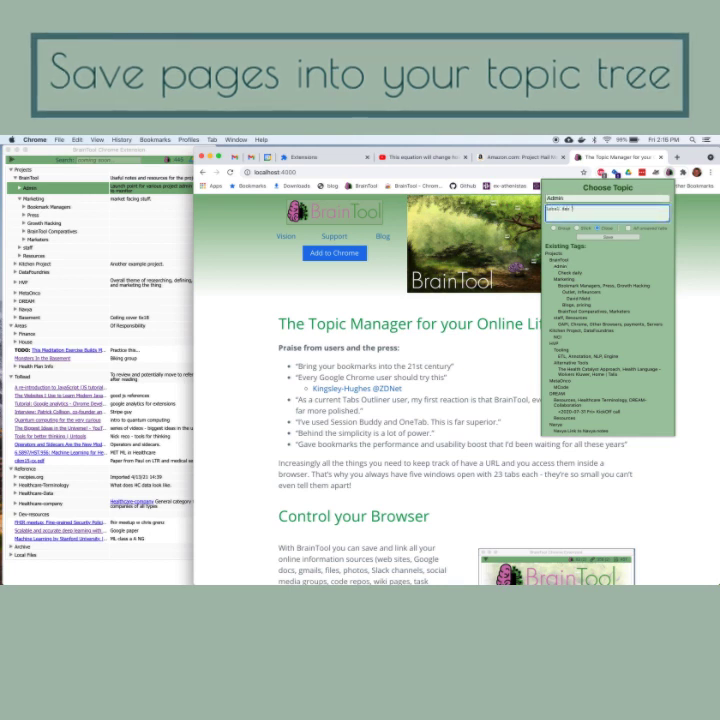
{"action": "type", "text": "io"}
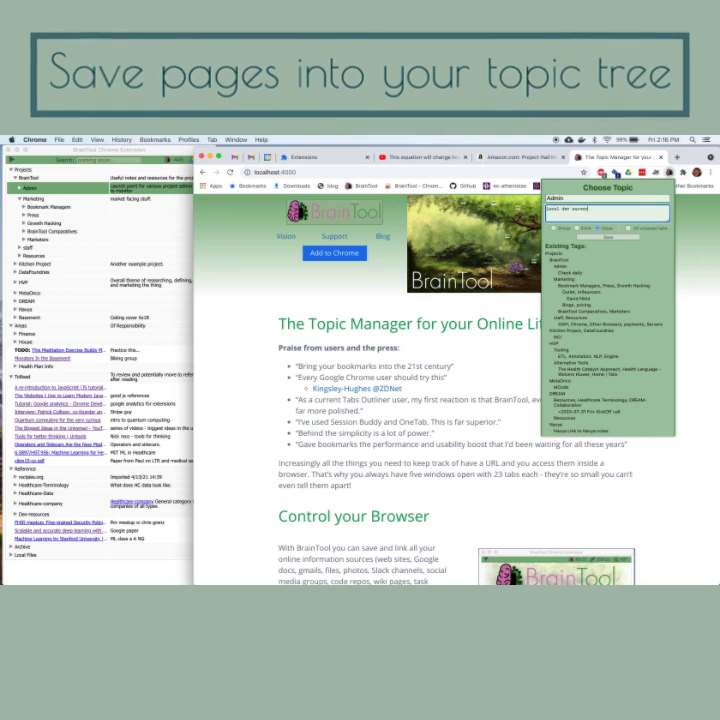
{"action": "type", "text": "n"}
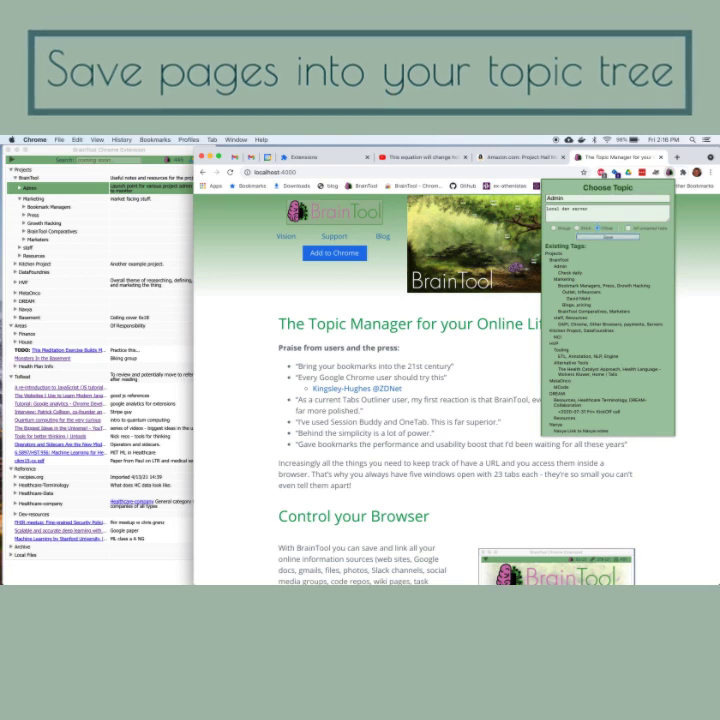
{"action": "key", "text": "Return"}
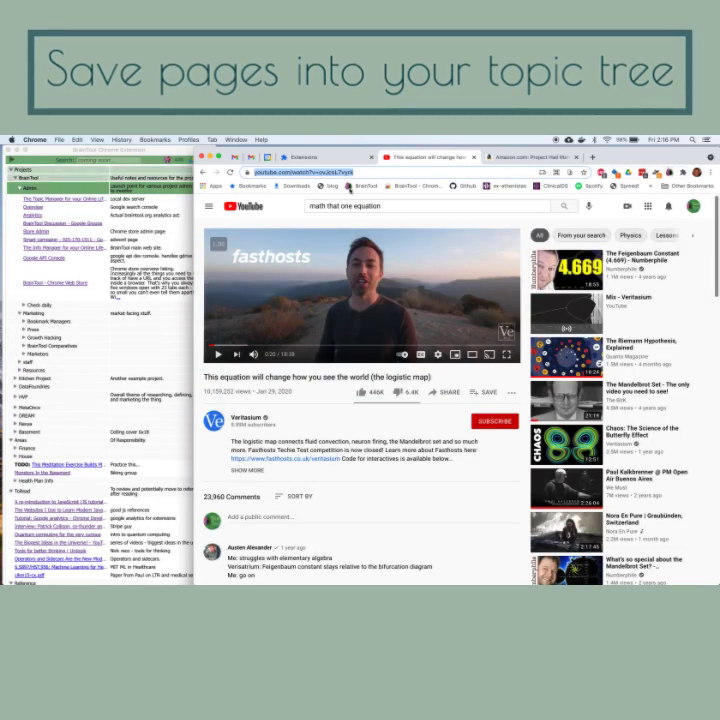
Step: Bring the BrainTool topic tree window to the front at full width
{"action": "left_click", "coordinate": [157, 151]}
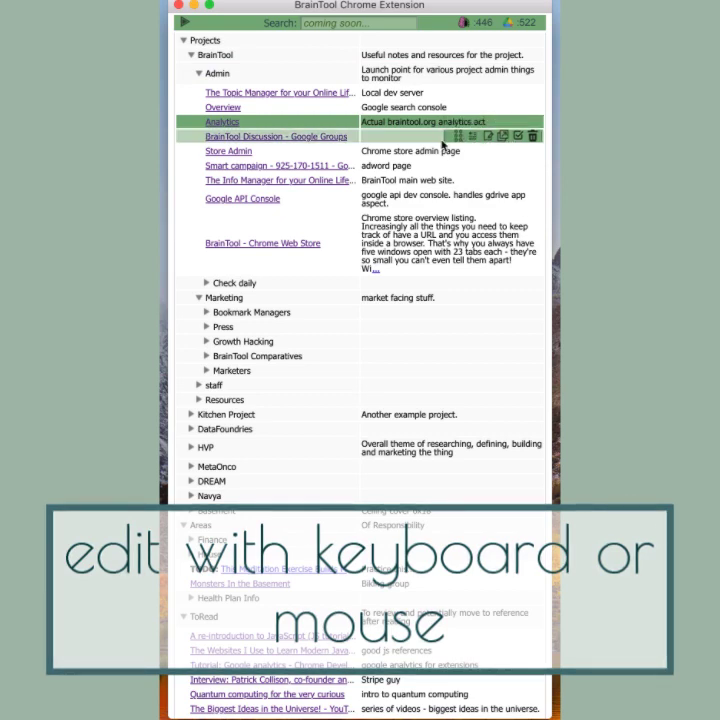
Step: Step through the Admin links to Info Manager and view the keyboard commands list
{"action": "key", "text": "Down"}
{"action": "key", "text": "Down"}
{"action": "key", "text": "Down"}
{"action": "key", "text": "Down"}
{"action": "key", "text": "Down"}
{"action": "key", "text": "Down"}
{"action": "key", "text": "Up"}
{"action": "key", "text": "Up"}
{"action": "key", "text": "Up"}
{"action": "key", "text": "Up"}
{"action": "key", "text": "Down"}
{"action": "key", "text": "Down"}
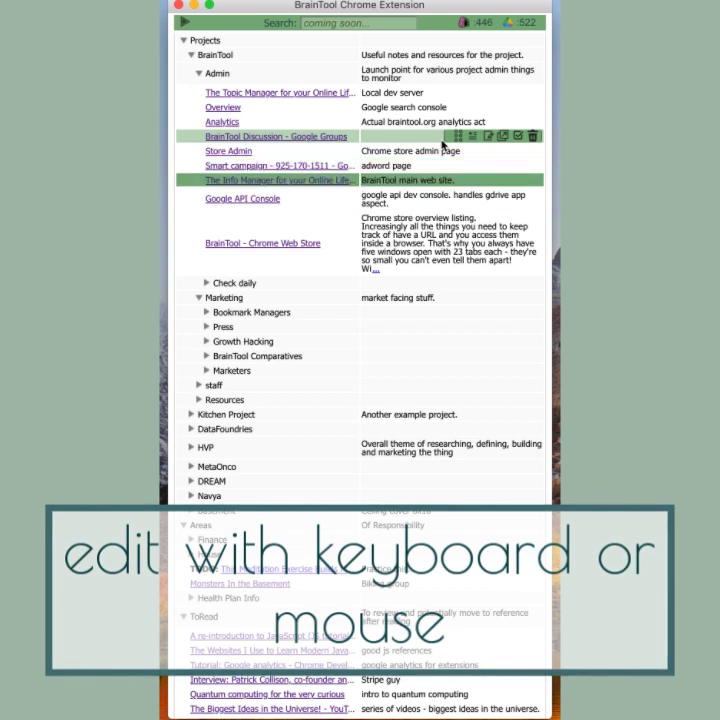
{"action": "key", "text": "Down"}
{"action": "key", "text": "Down"}
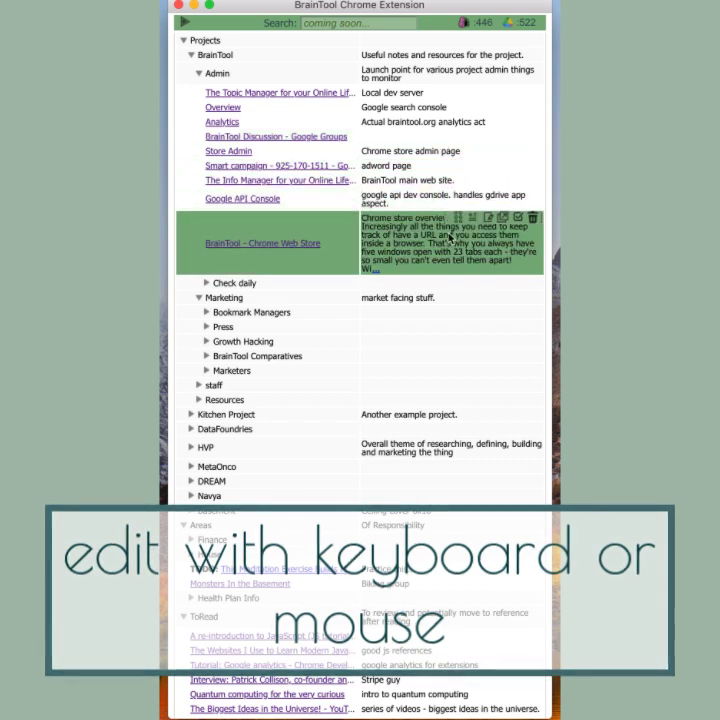
{"action": "mouse_move", "coordinate": [420, 198]}
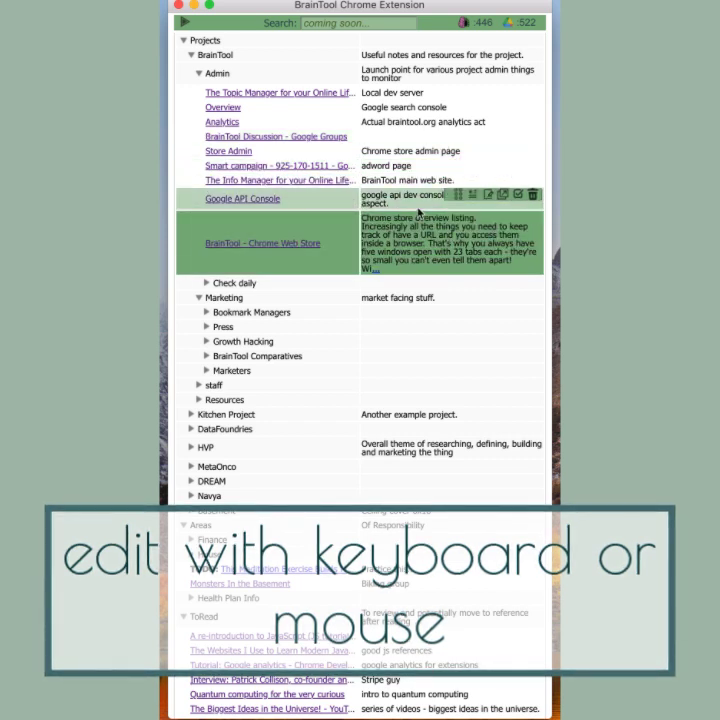
{"action": "key", "text": "question"}
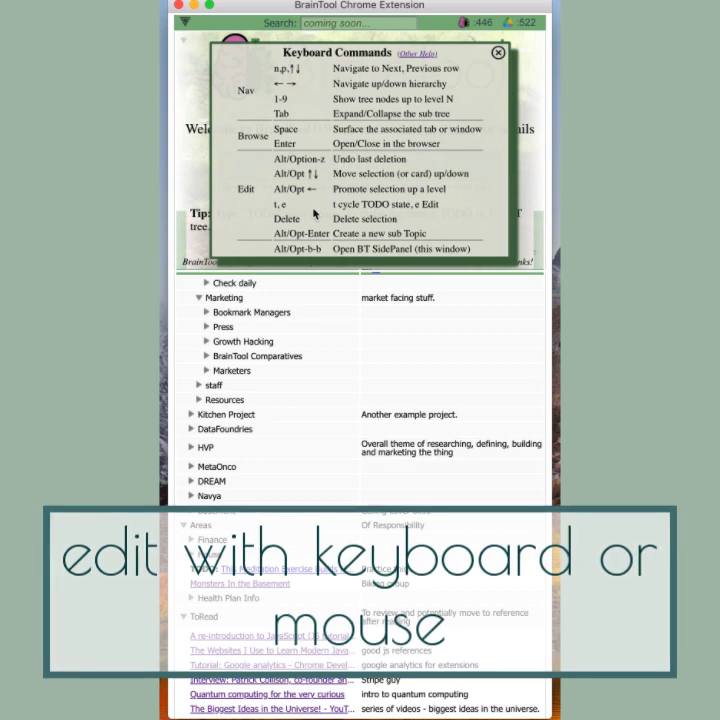
{"action": "key", "text": "Escape"}
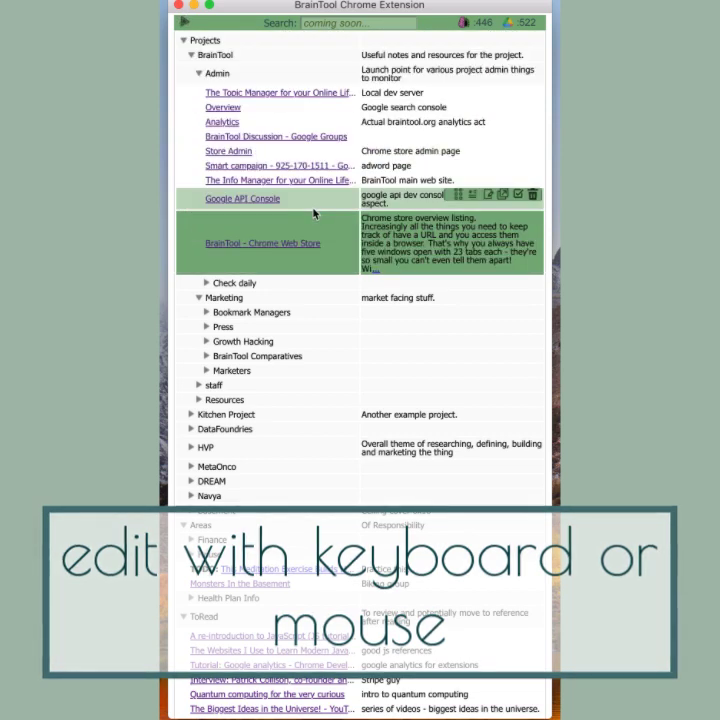
Step: Expand the Bookmark Managers topic to show its two saved pages
{"action": "key", "text": "Down"}
{"action": "key", "text": "Down"}
{"action": "key", "text": "Down"}
{"action": "key", "text": "Down"}
{"action": "key", "text": "Up"}
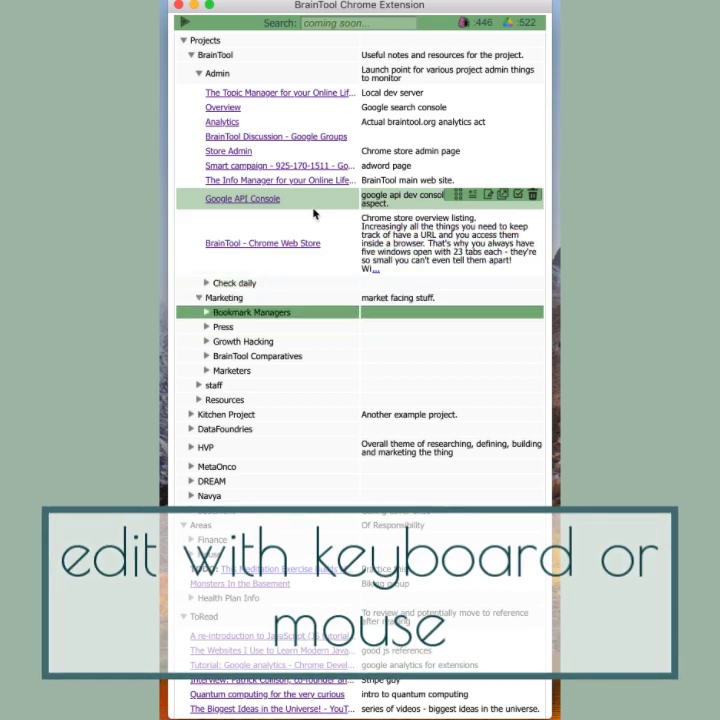
{"action": "key", "text": "Right"}
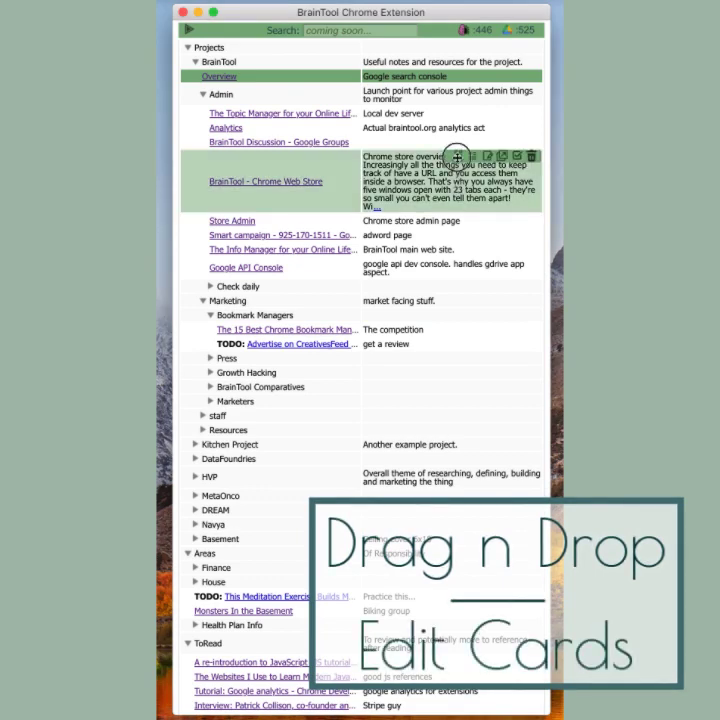
Step: Move the Chrome Web Store link below the Info Manager link
{"action": "left_click_drag", "start_coordinate": [457, 157], "coordinate": [465, 233]}
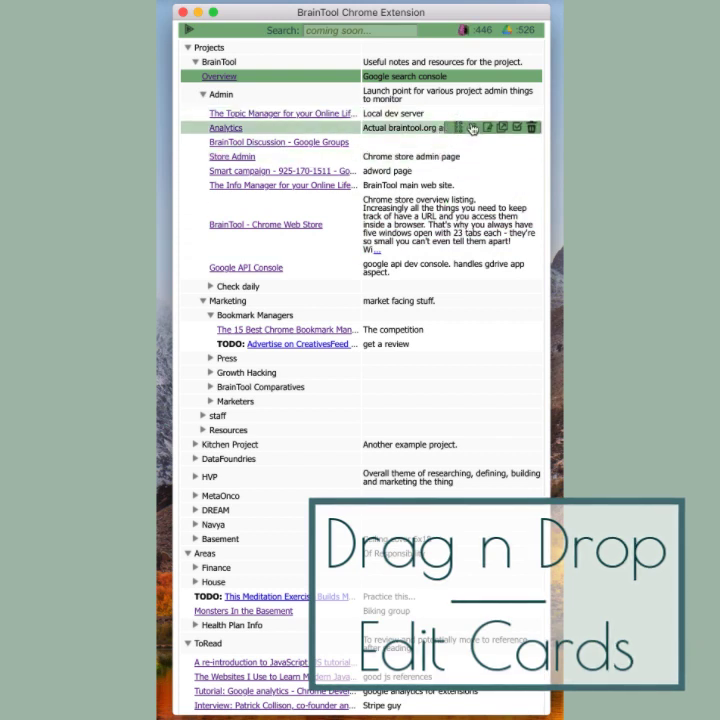
Step: Move Analytics out of Admin to sit directly below Overview
{"action": "left_click_drag", "start_coordinate": [471, 130], "coordinate": [471, 98]}
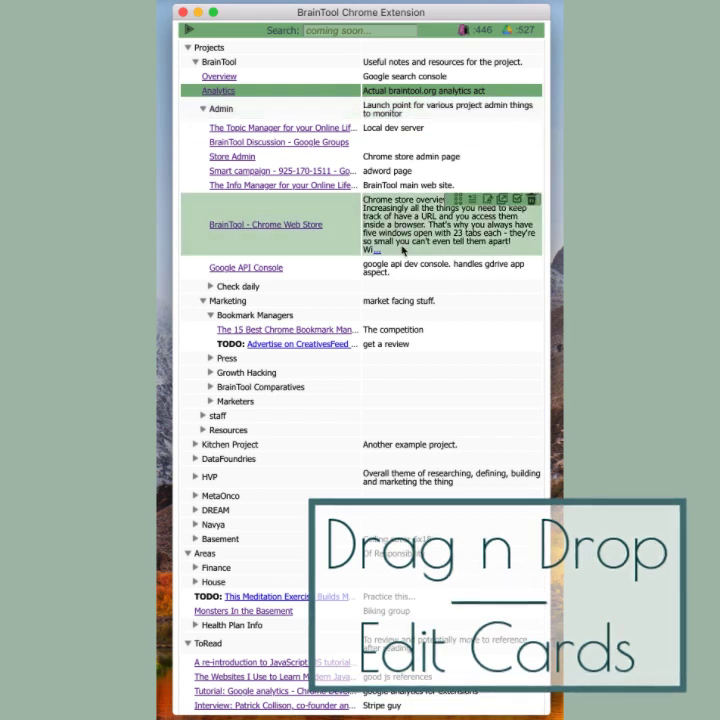
Step: Review the Admin links' edit cards from Analytics on, cancelling the Chrome Web Store card
{"action": "double_click", "coordinate": [398, 97]}
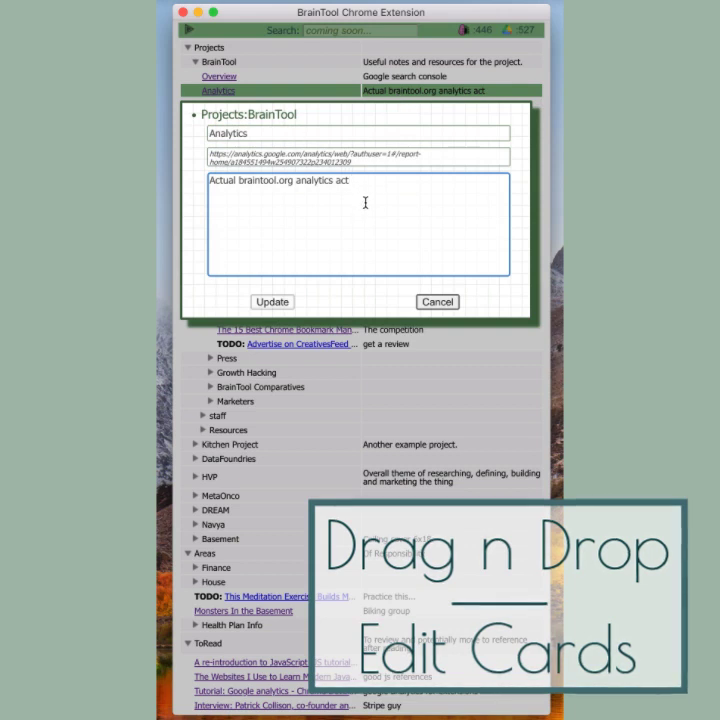
{"action": "type", "text": "."}
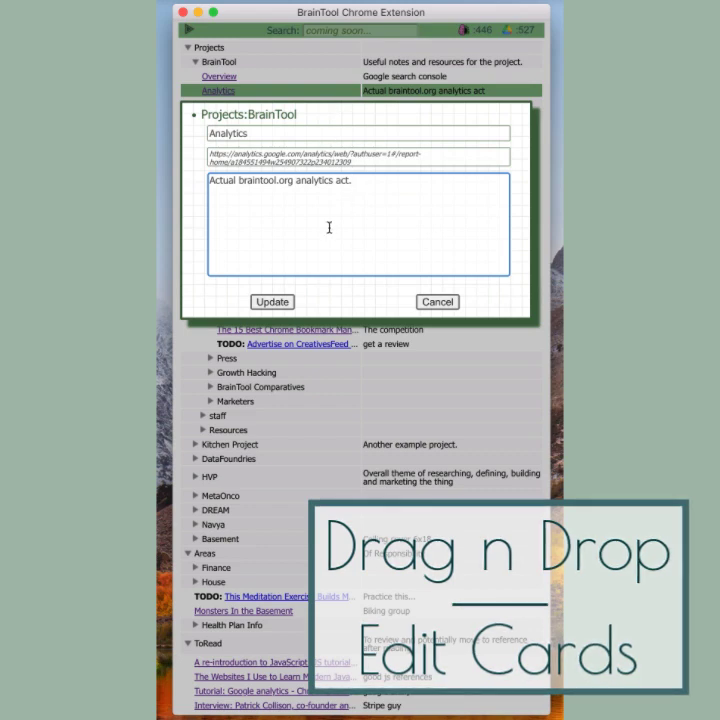
{"action": "key", "text": "Down"}
{"action": "key", "text": "Down"}
{"action": "key", "text": "Down"}
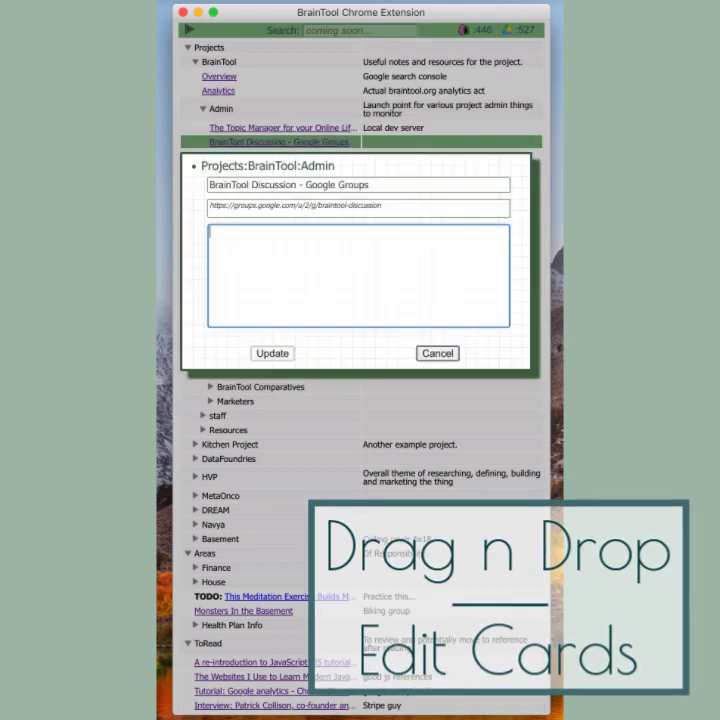
{"action": "key", "text": "Down"}
{"action": "key", "text": "Down"}
{"action": "key", "text": "Down"}
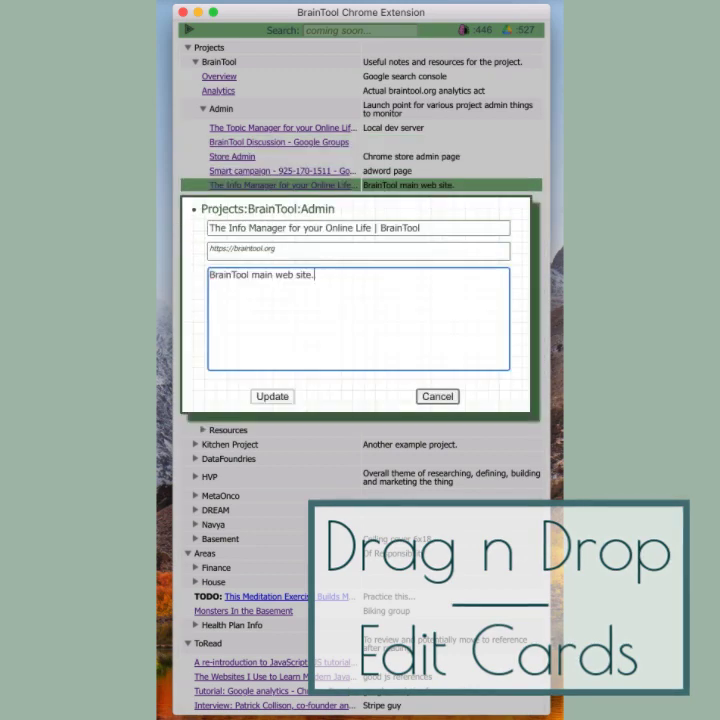
{"action": "key", "text": "Down"}
{"action": "scroll", "coordinate": [388, 390], "scroll_direction": "down", "scroll_amount": 1}
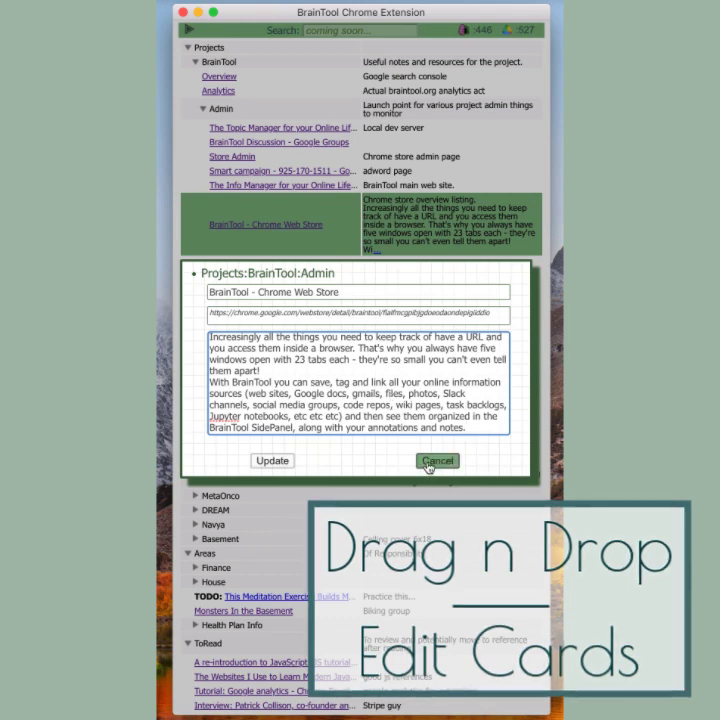
{"action": "left_click", "coordinate": [430, 466]}
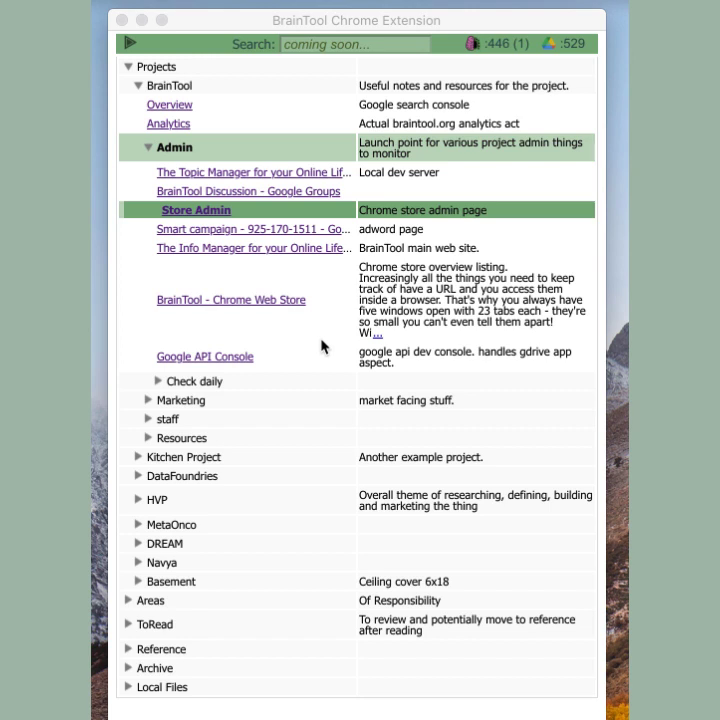
{"action": "left_click", "coordinate": [140, 87]}
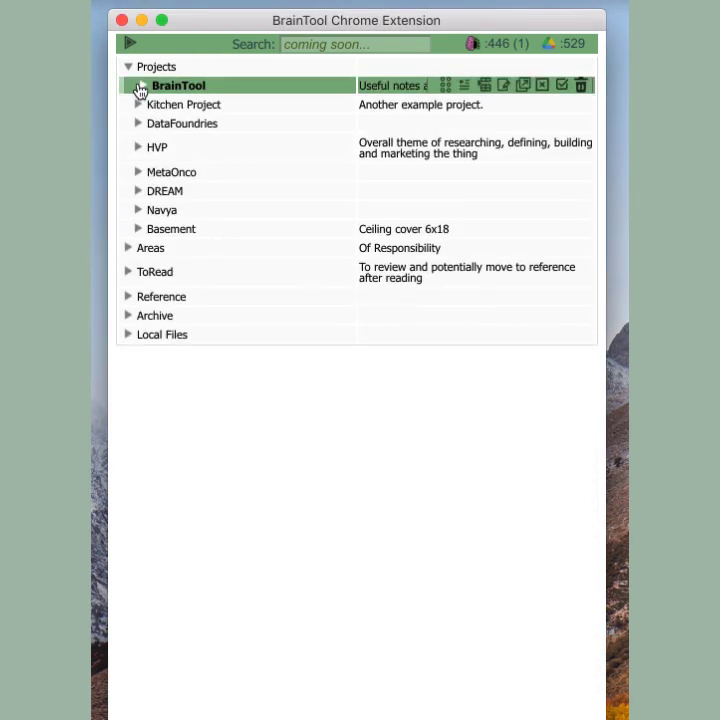
{"action": "left_click", "coordinate": [140, 87]}
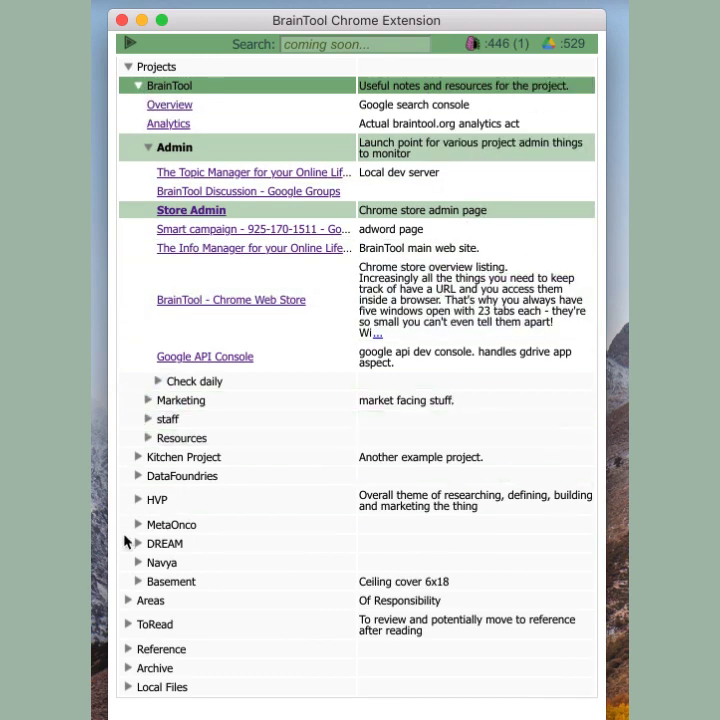
{"action": "left_click", "coordinate": [129, 602]}
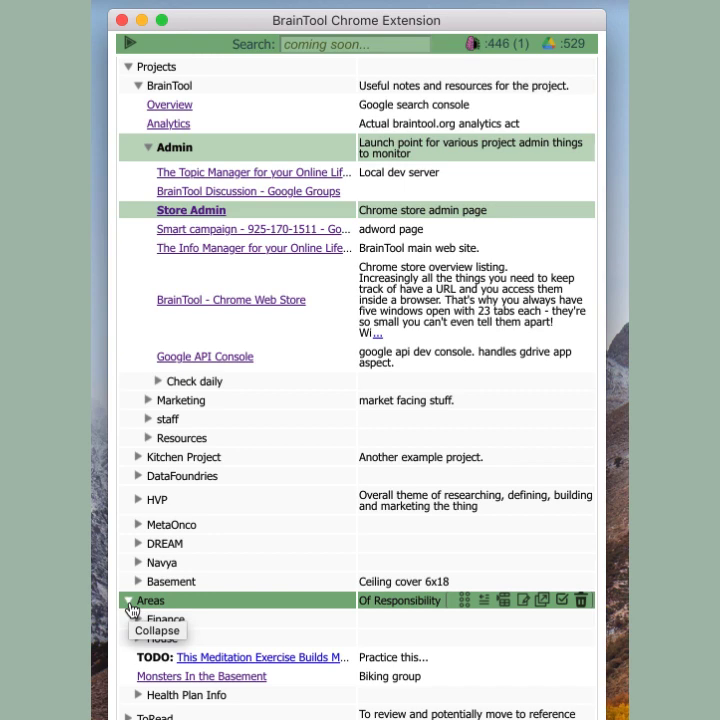
{"action": "left_click", "coordinate": [138, 619]}
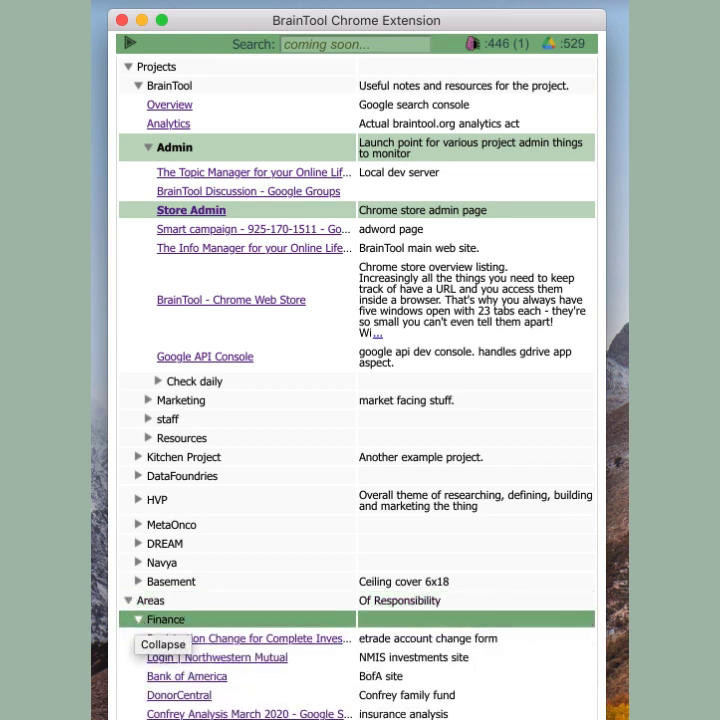
{"action": "mouse_move", "coordinate": [240, 600]}
{"action": "left_click", "coordinate": [127, 602]}
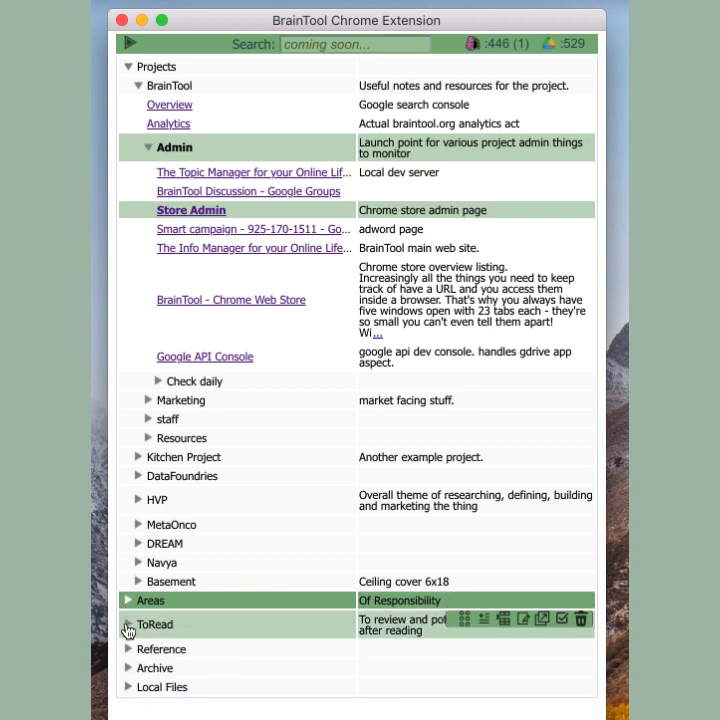
{"action": "left_click", "coordinate": [127, 626]}
{"action": "left_click", "coordinate": [127, 626]}
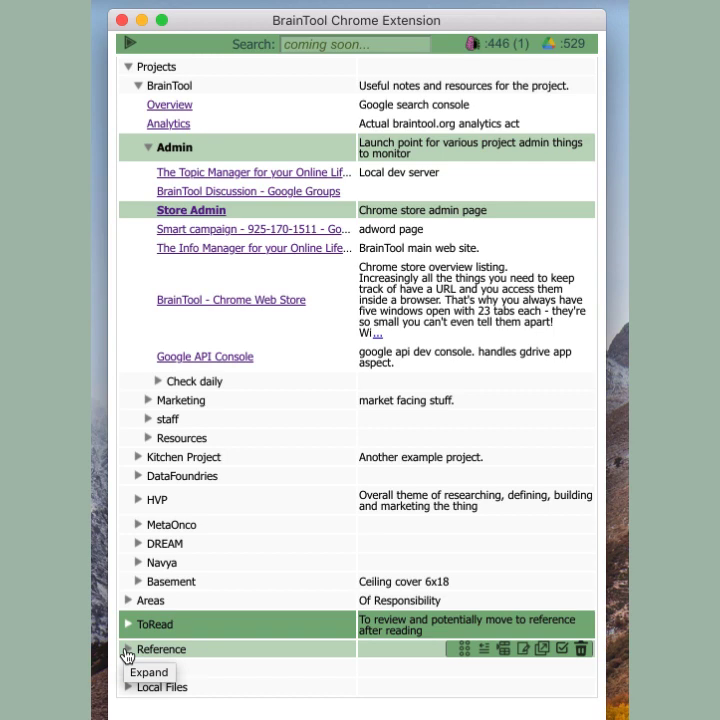
{"action": "left_click", "coordinate": [127, 655]}
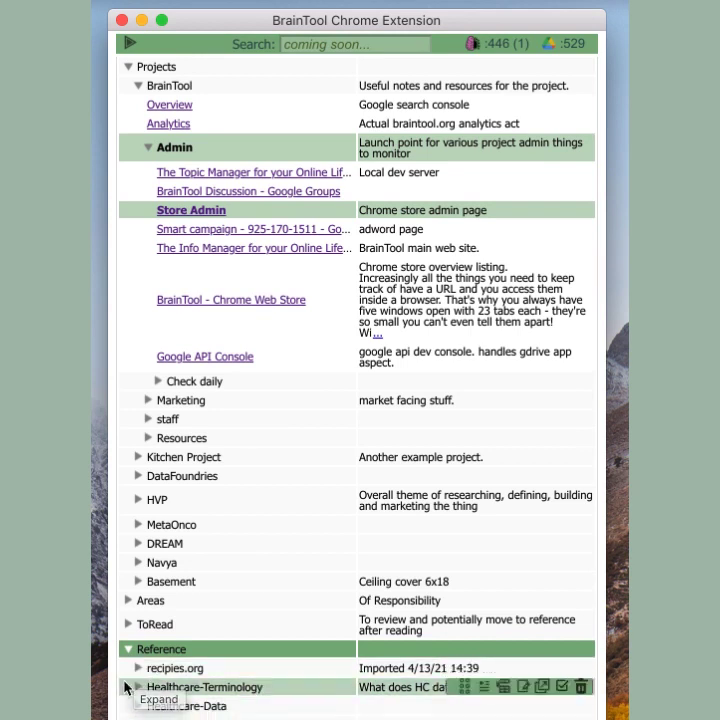
{"action": "left_click", "coordinate": [127, 651]}
{"action": "mouse_move", "coordinate": [155, 668]}
{"action": "left_click", "coordinate": [131, 669]}
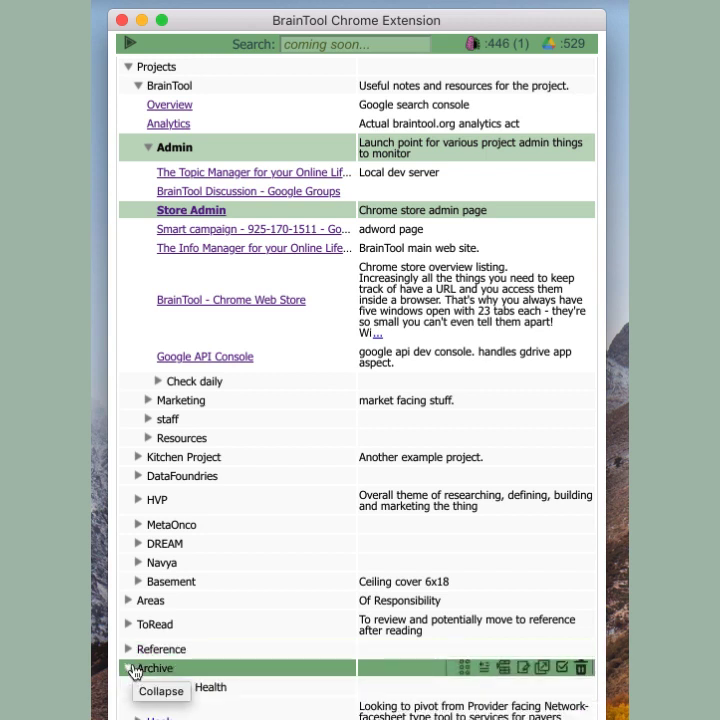
{"action": "left_click", "coordinate": [131, 669]}
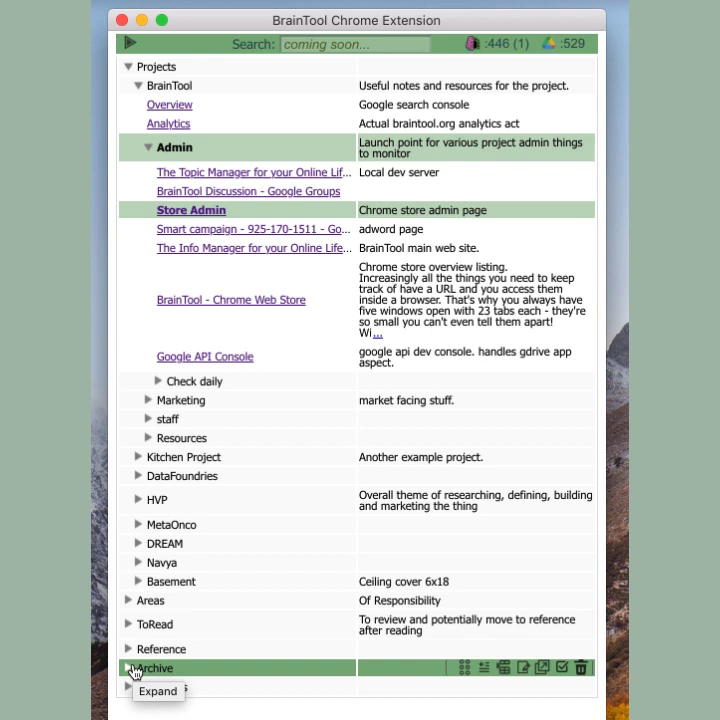
{"action": "mouse_move", "coordinate": [160, 687]}
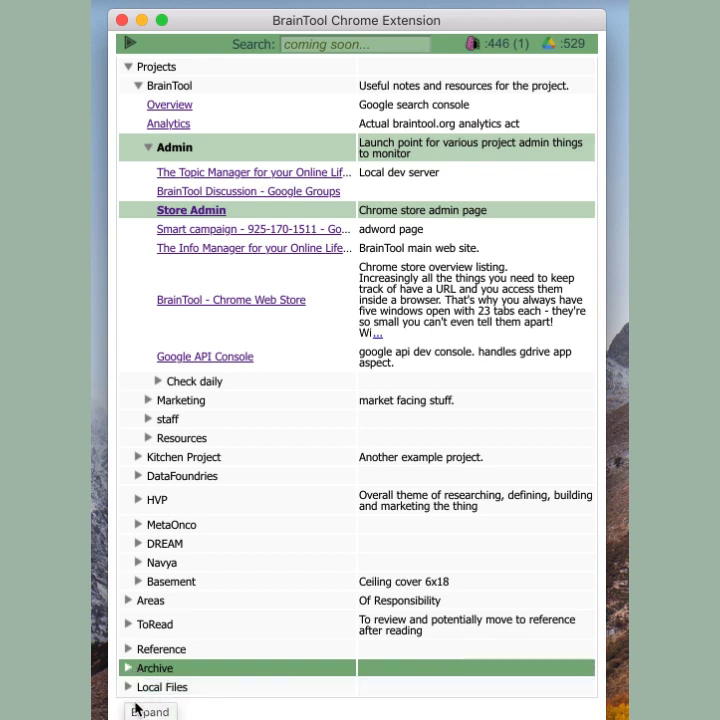
{"action": "left_click", "coordinate": [127, 688]}
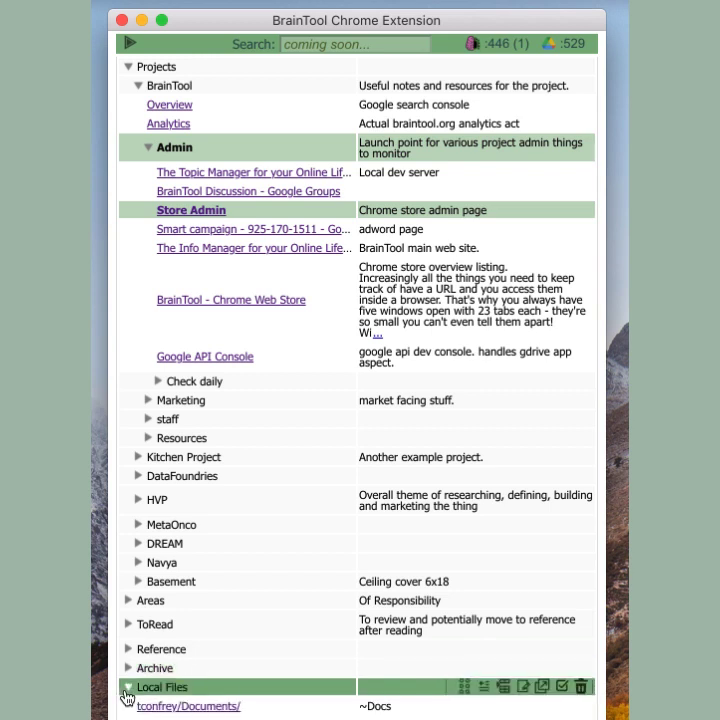
{"action": "left_click", "coordinate": [127, 688]}
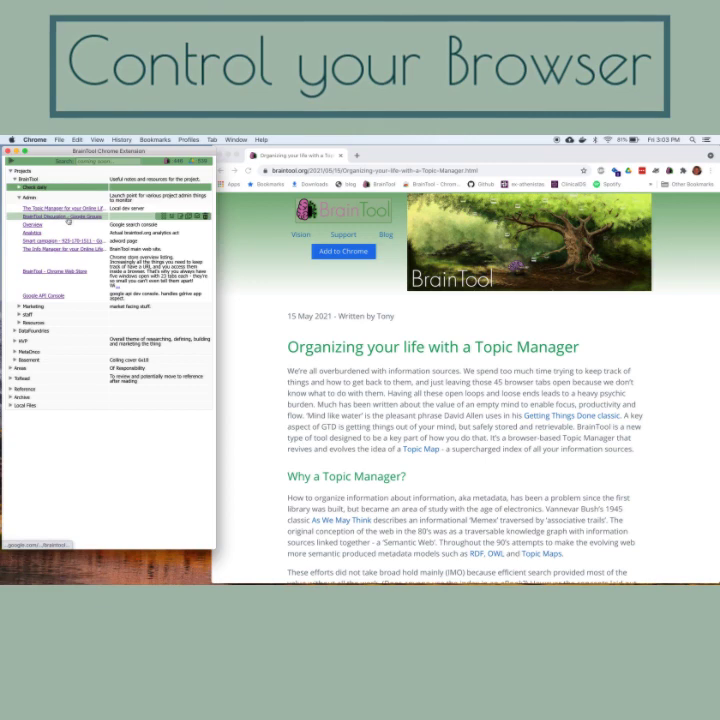
Step: Open BrainTool Discussion in a tab, then open all Admin topic links as tabs
{"action": "left_click", "coordinate": [68, 216]}
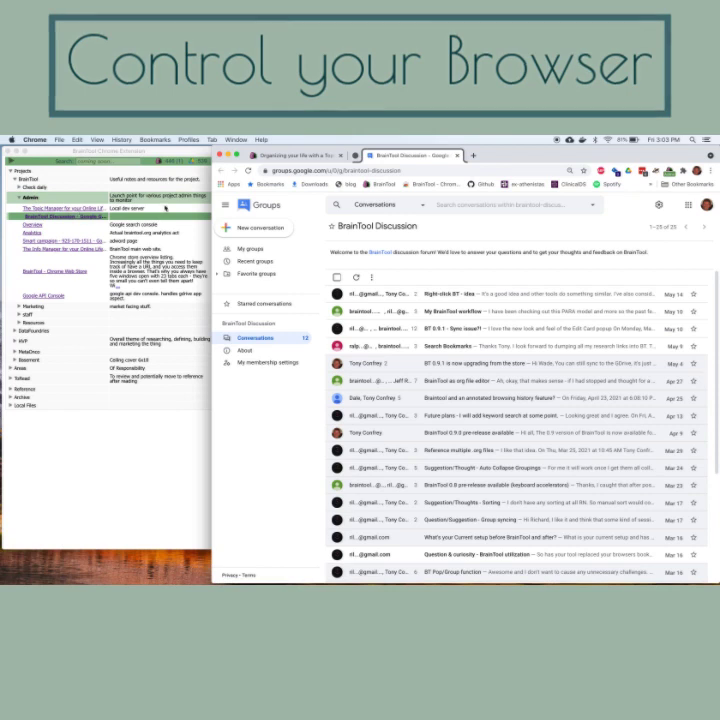
{"action": "left_click", "coordinate": [165, 208]}
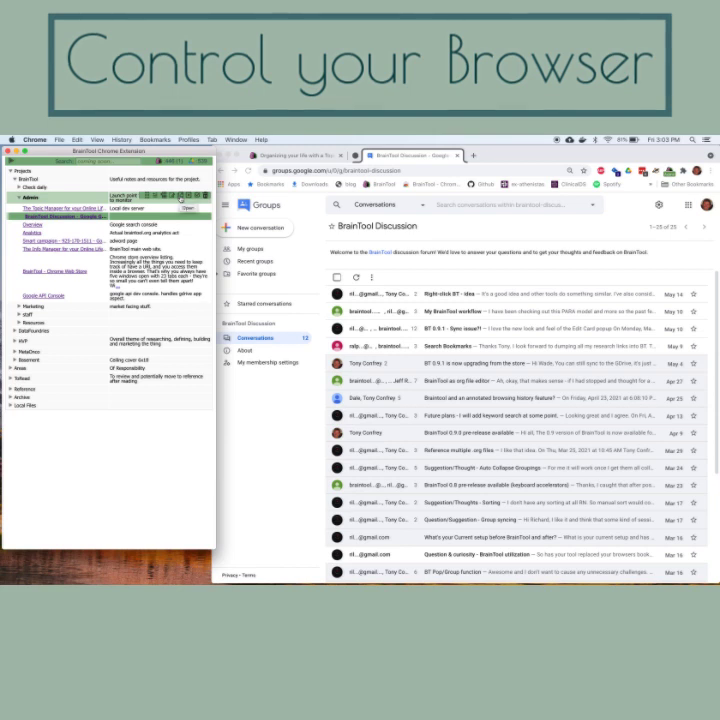
{"action": "left_click", "coordinate": [181, 199]}
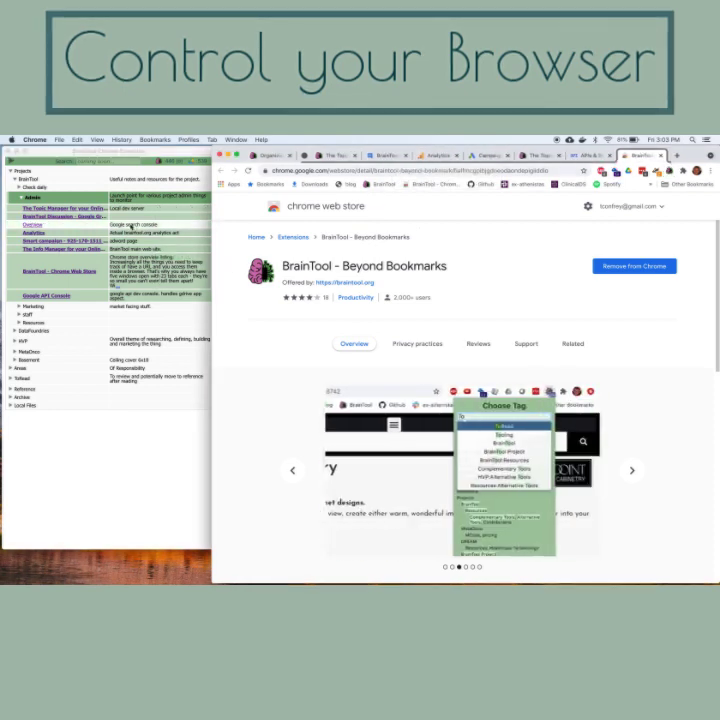
Step: Switch Chrome to the already-open Topic Manager tab from the BrainTool panel
{"action": "left_click", "coordinate": [163, 226]}
{"action": "mouse_move", "coordinate": [120, 241]}
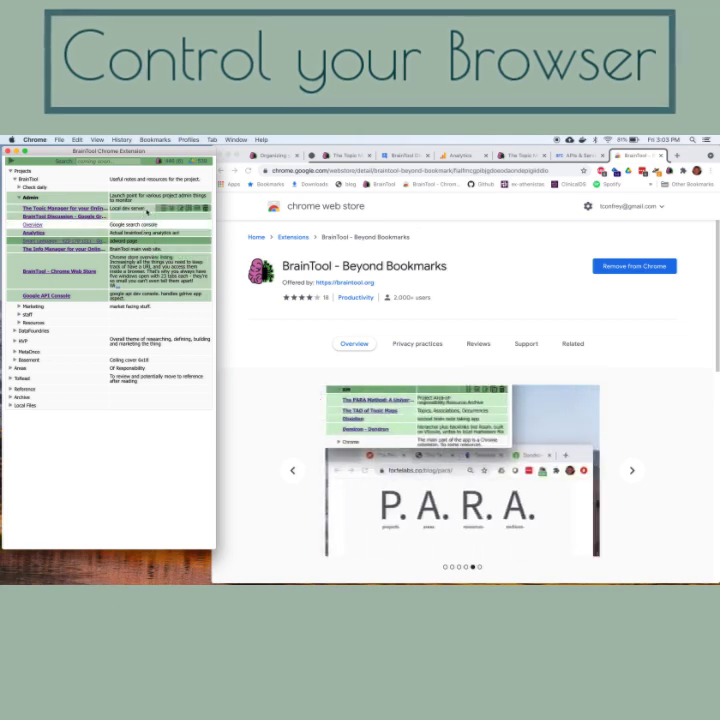
{"action": "left_click", "coordinate": [143, 209]}
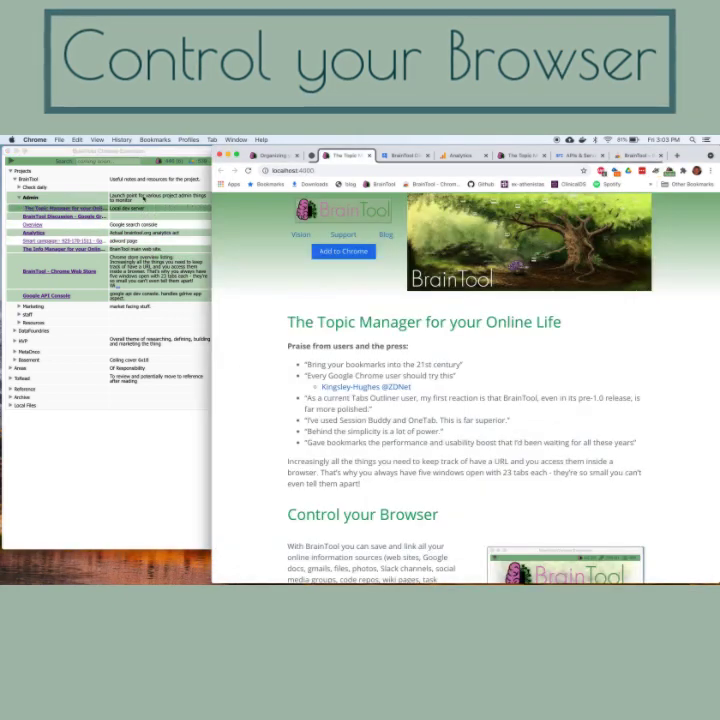